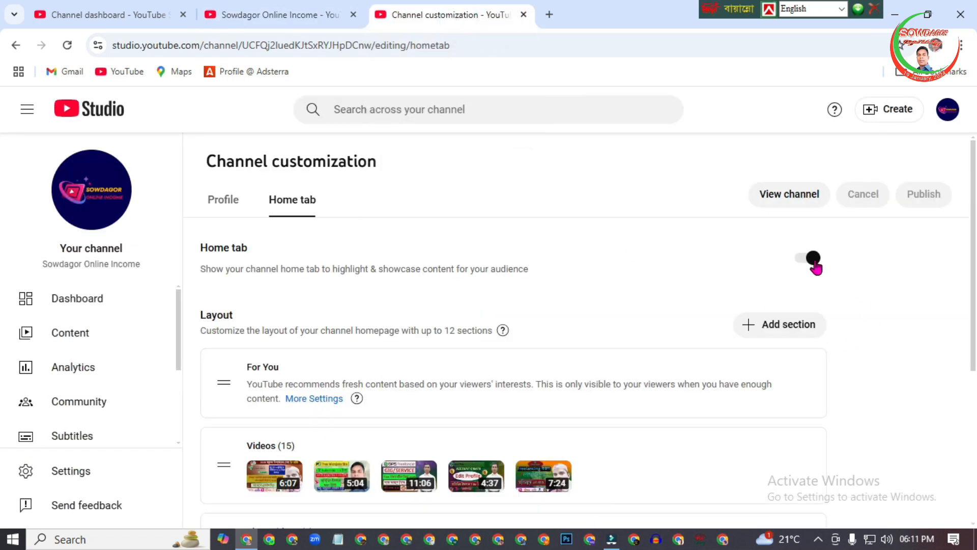
Turn off the channel's Home tab, publish the change, and reload the public channel page.
left_click(815, 263)
left_click(930, 199)
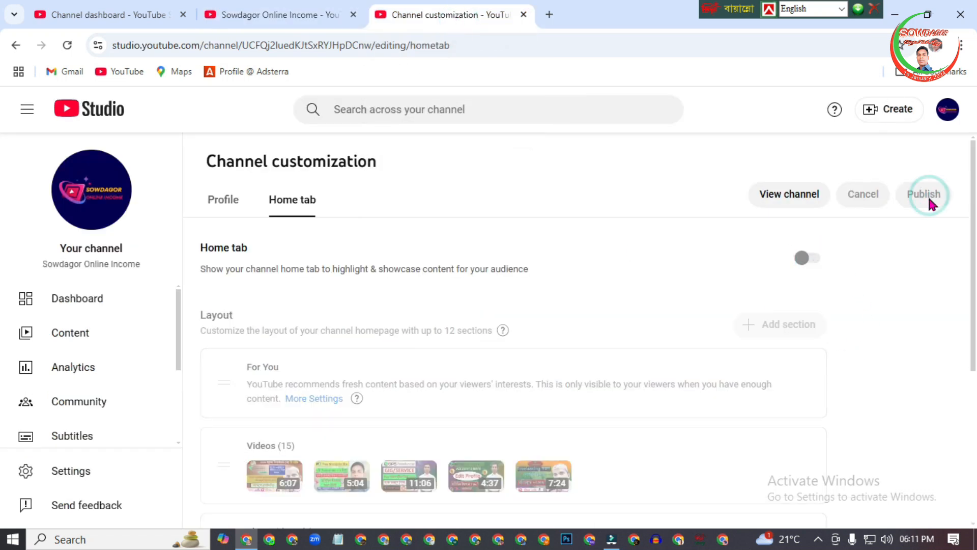
left_click(267, 18)
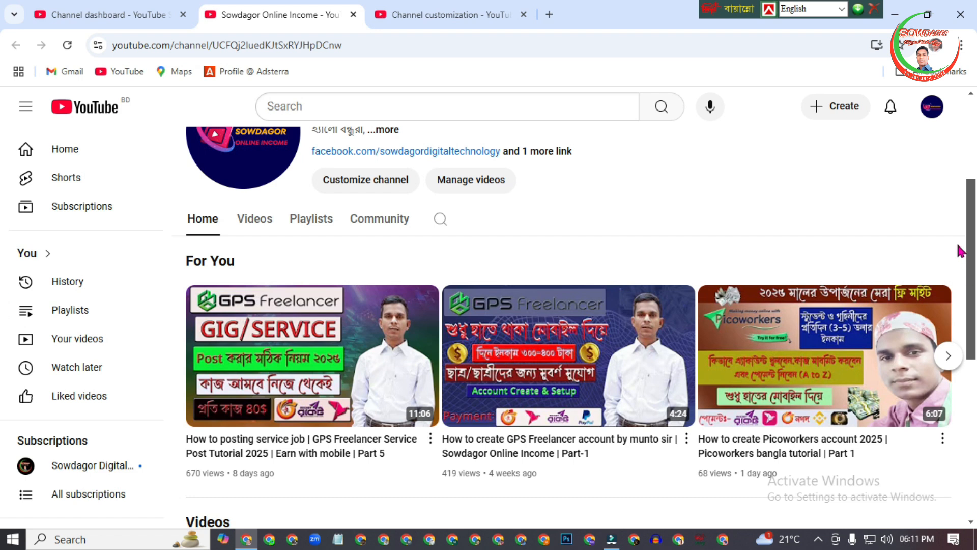
scroll(2, 245, "down", 1)
left_click(66, 45)
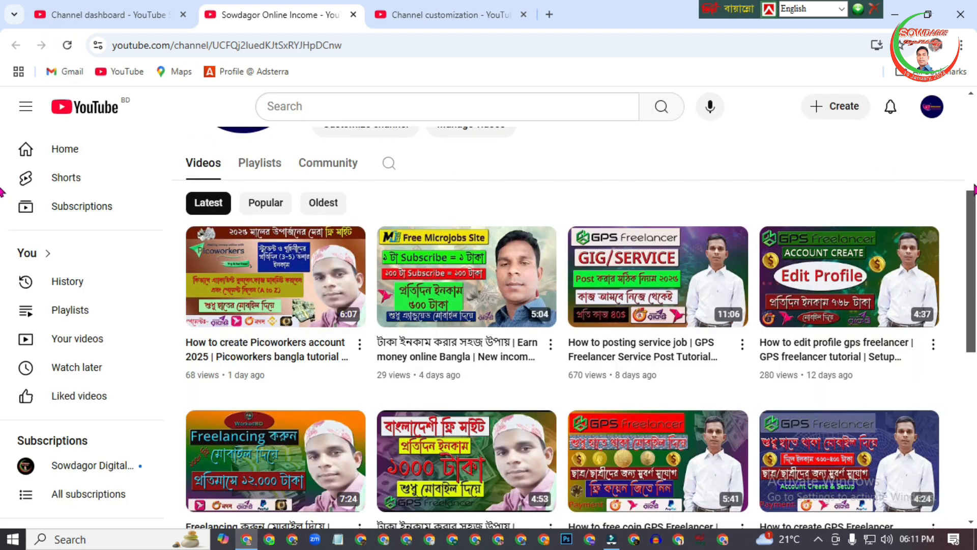
Examine the public channel's Videos listing and sort it by Popular, then by Oldest.
scroll(2, 245, "down", 6)
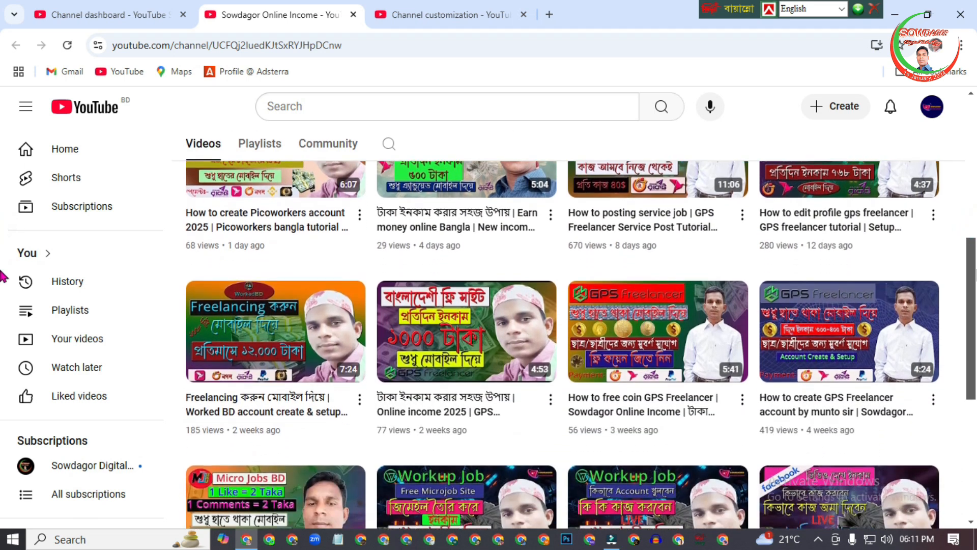
scroll(3, 208, "up", 8)
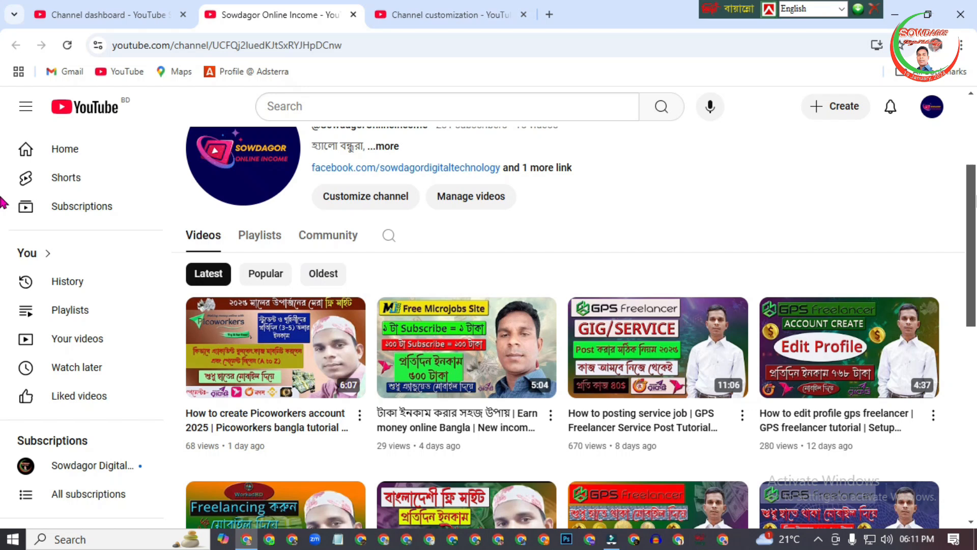
left_click_drag(976, 196, 976, 199)
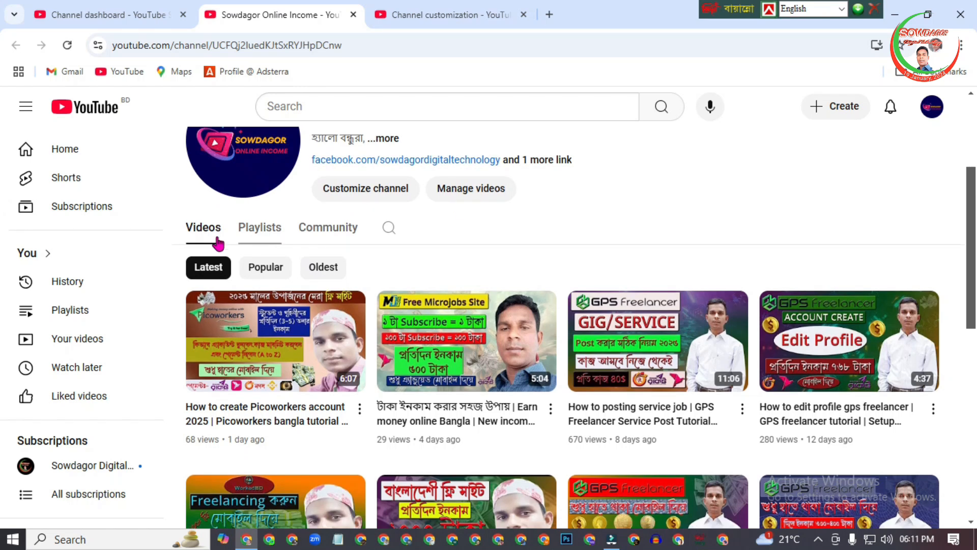
left_click(277, 268)
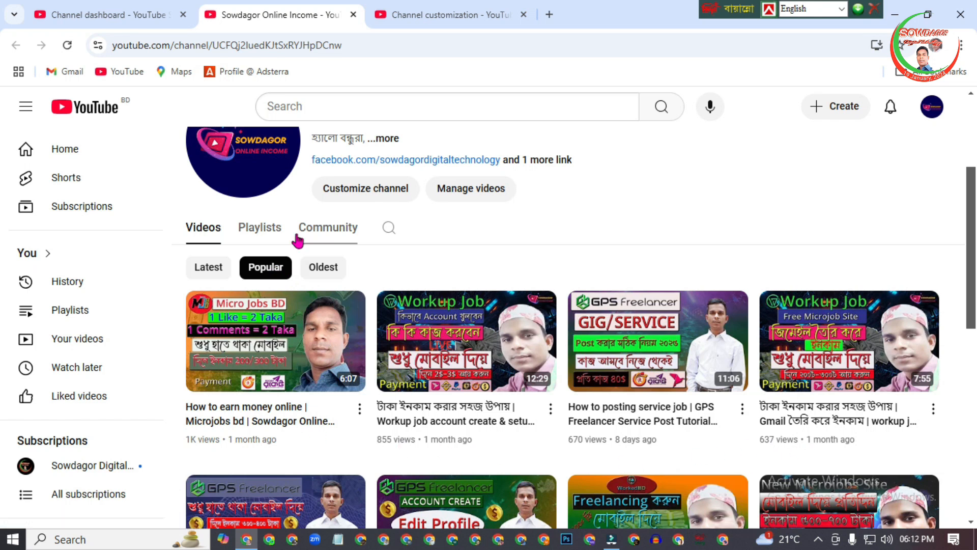
left_click(330, 267)
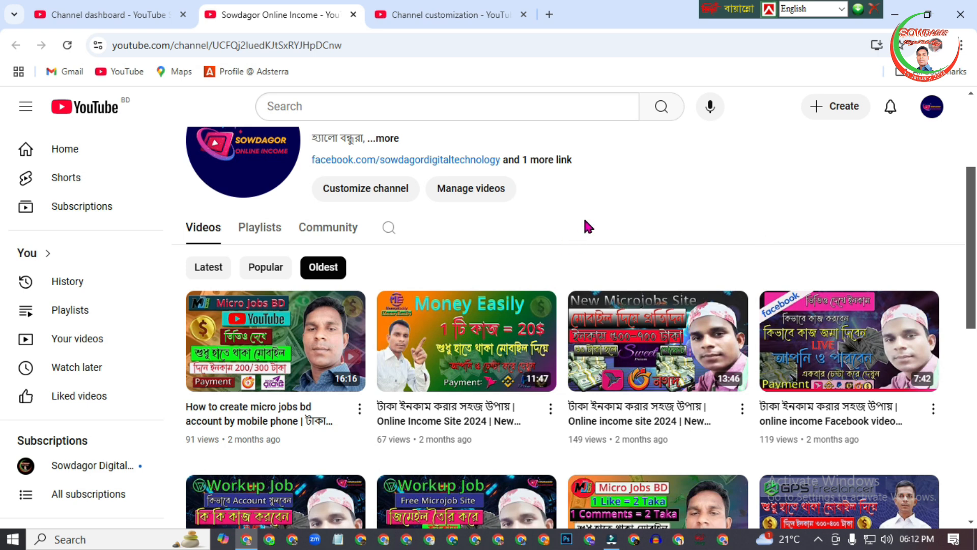
Return to the channel customization page, turn the Home tab on, and publish the change.
left_click(446, 15)
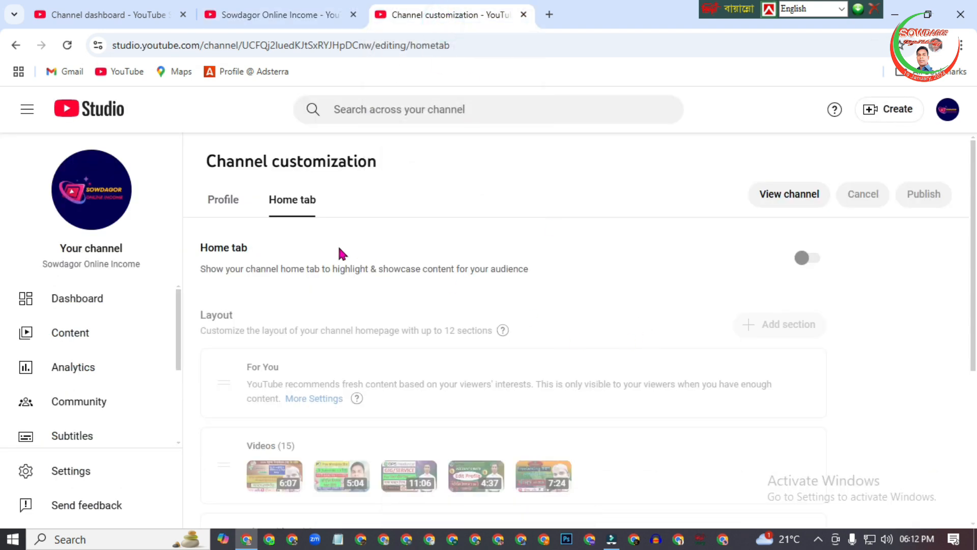
left_click(805, 258)
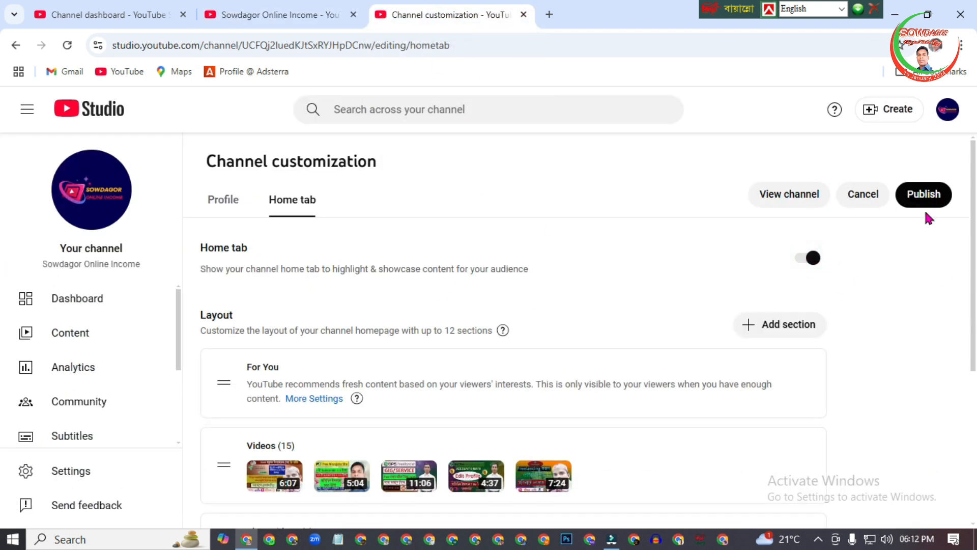
left_click(927, 196)
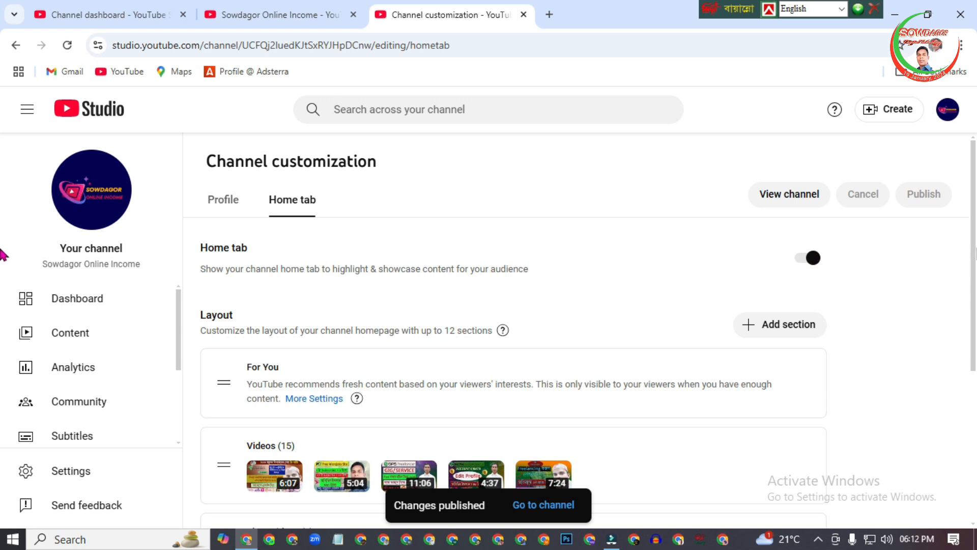
Review the Home tab's layout sections from For You down to Created playlists, checking the public channel page as well.
scroll(275, 260, "down", 2)
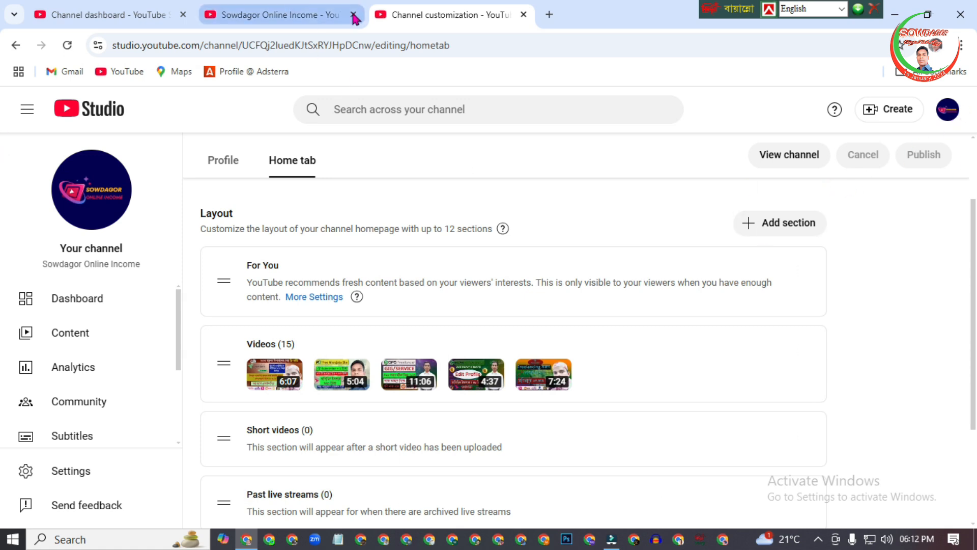
left_click(281, 12)
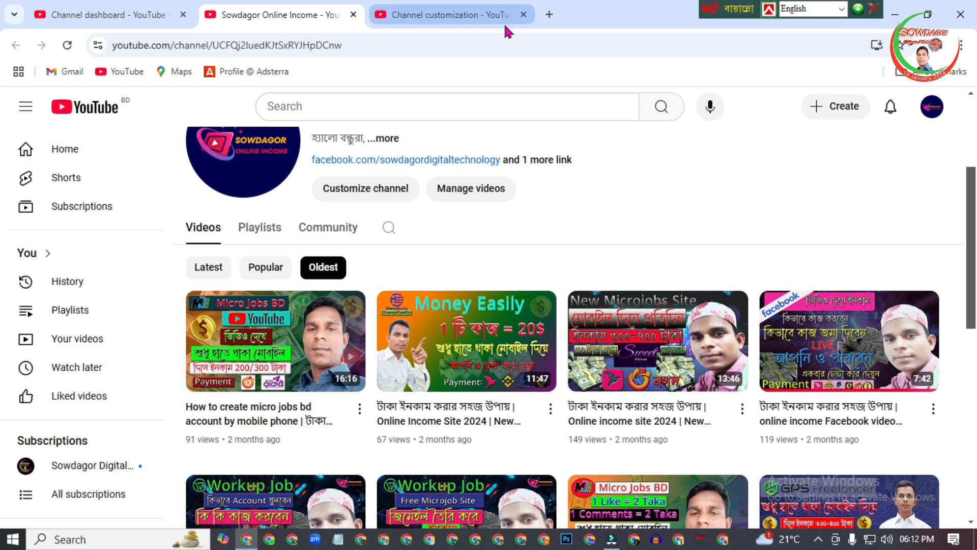
left_click(443, 15)
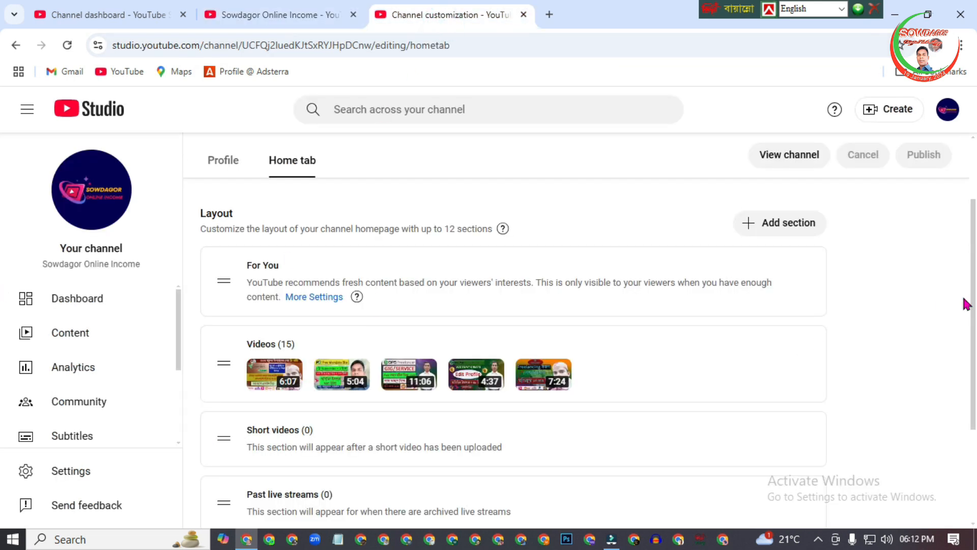
scroll(961, 346, "down", 1)
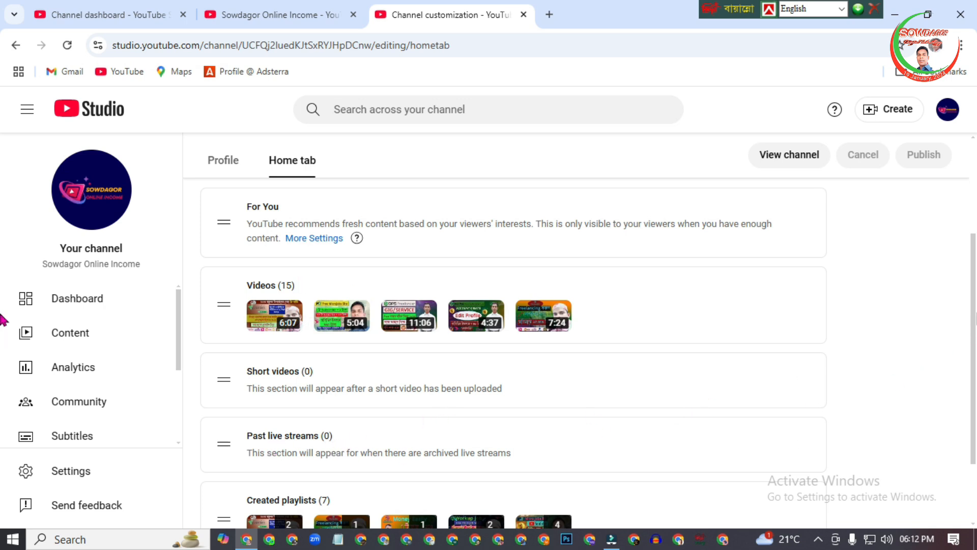
scroll(965, 316, "down", 2)
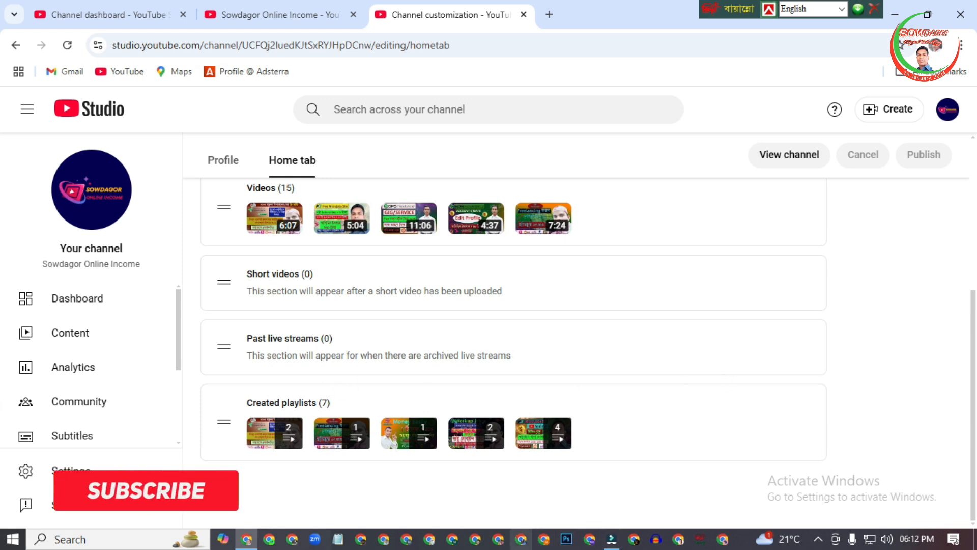
mouse_move(799, 358)
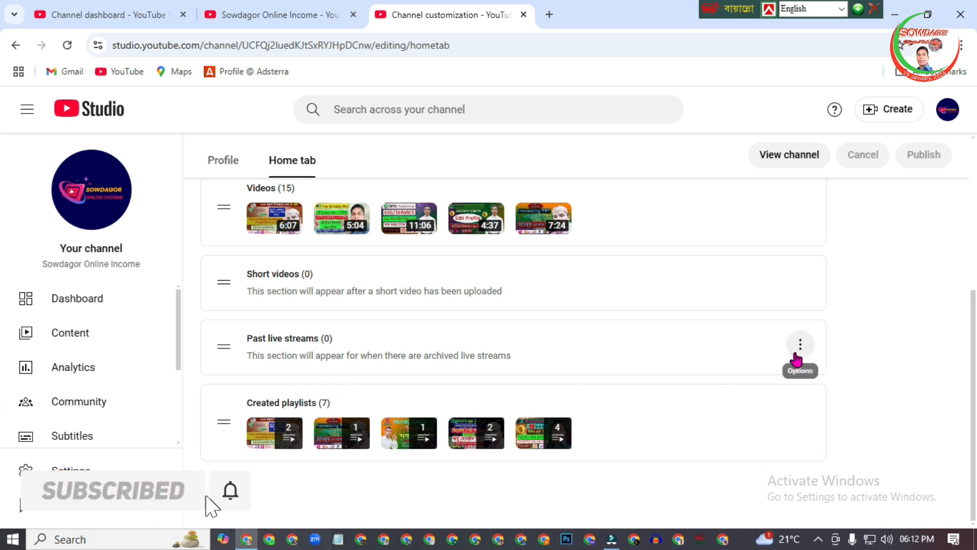
scroll(973, 361, "up", 5)
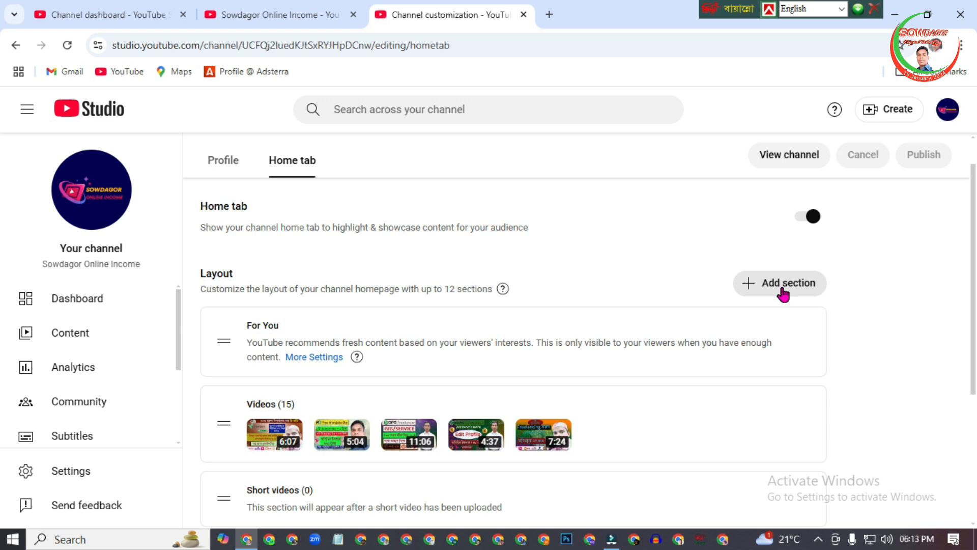
Add a Channel trailer section to the layout using the "How to earn money online | Microjobs bd" video.
left_click(781, 290)
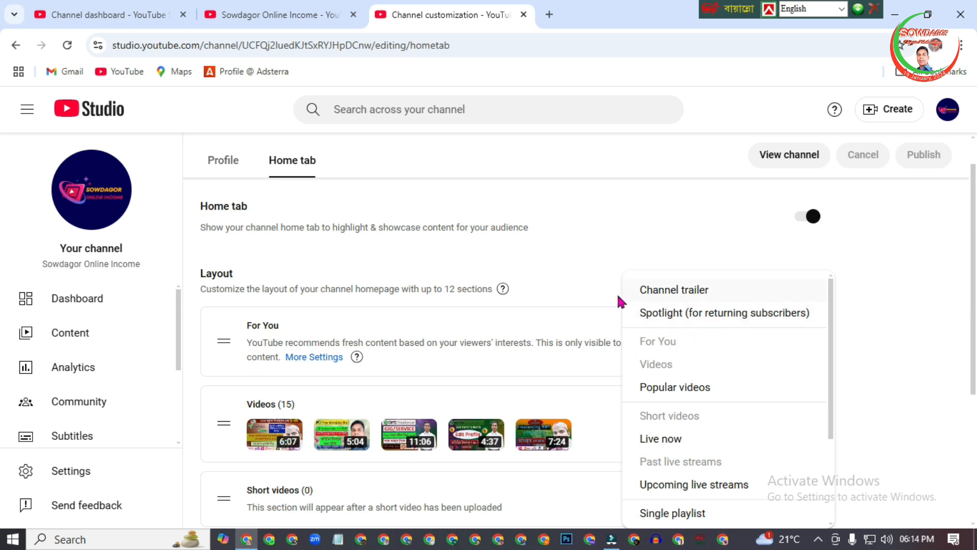
left_click(688, 297)
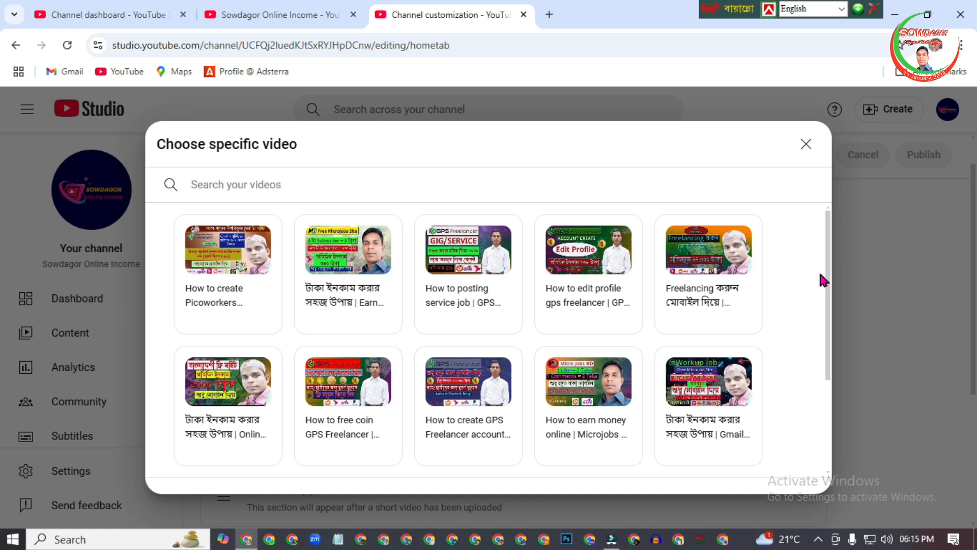
scroll(820, 278, "down", 1)
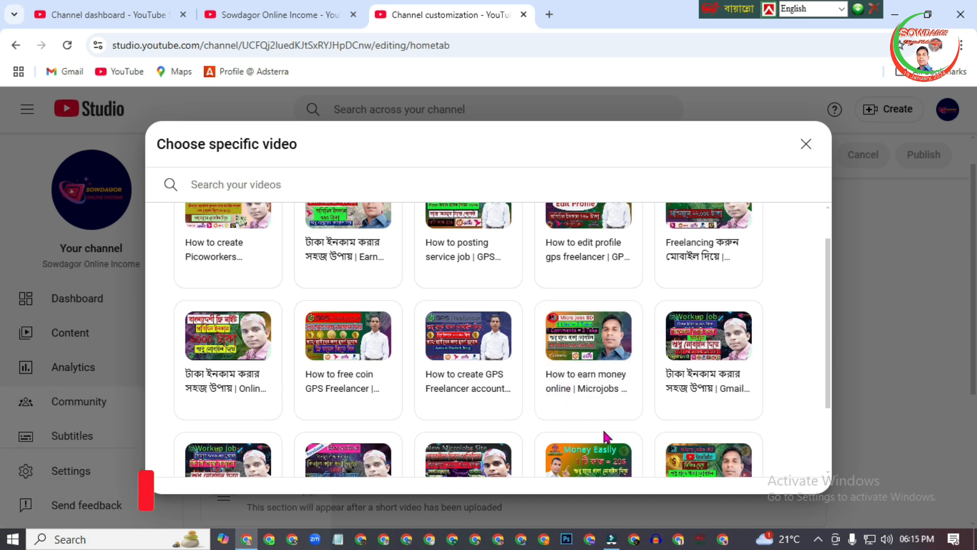
left_click(578, 338)
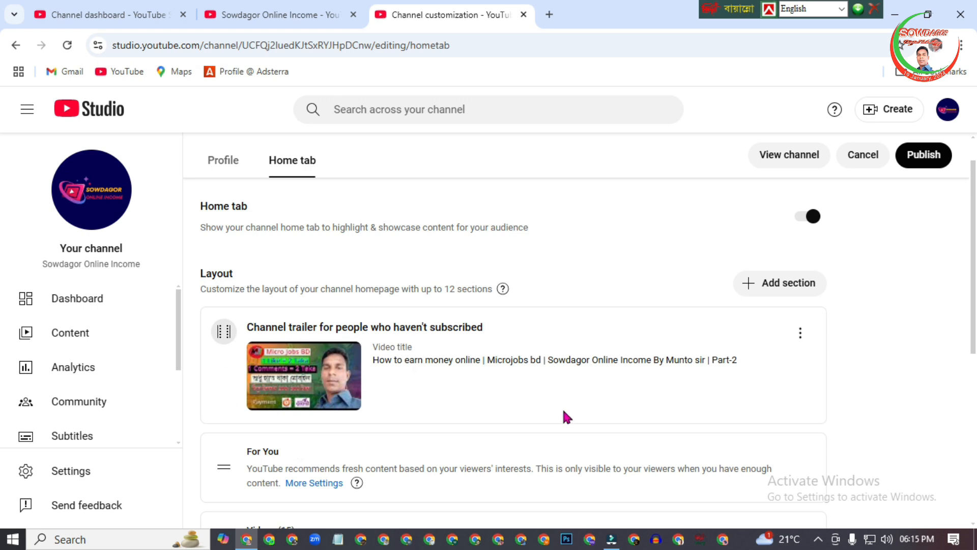
Add a Spotlight section for returning subscribers using the "How to create Picoworkers account 2025" video.
scroll(565, 416, "down", 1)
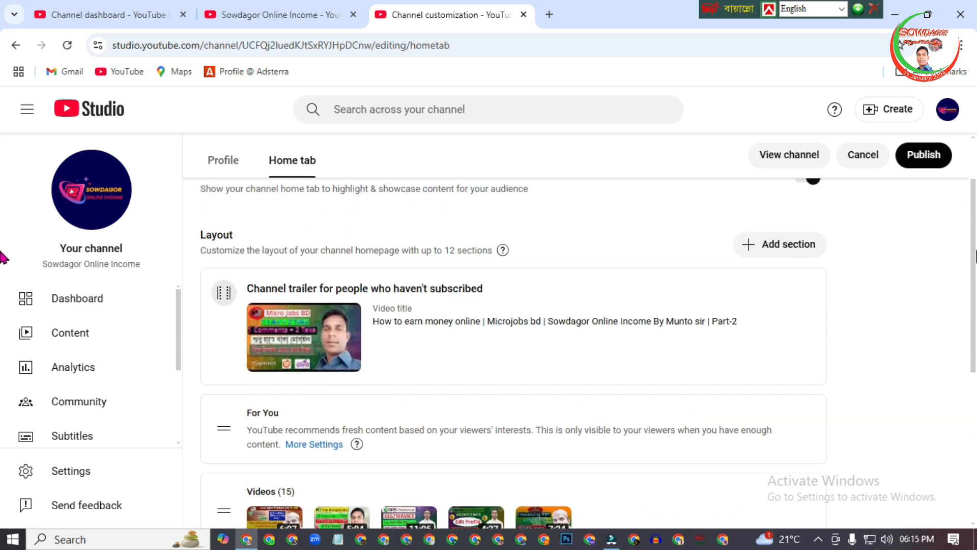
left_click_drag(976, 250, 976, 248)
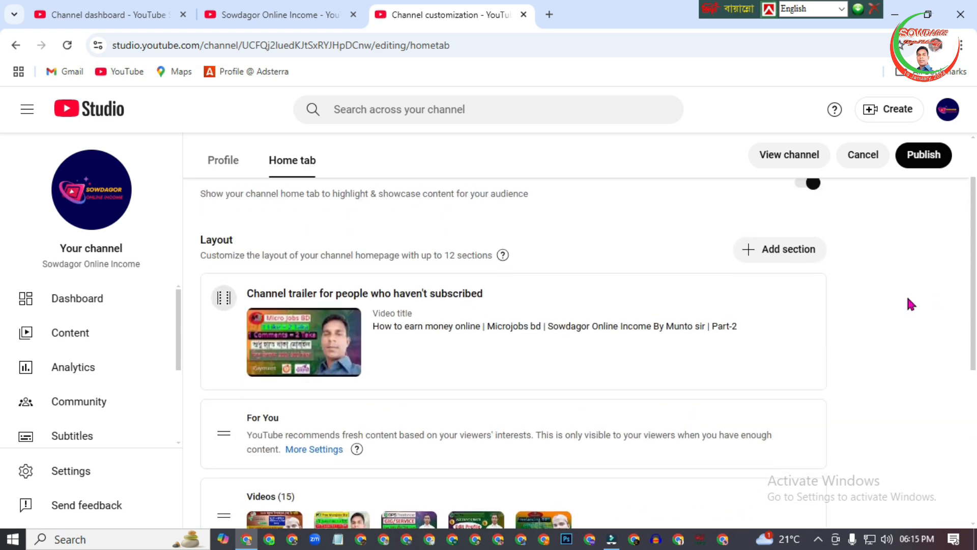
left_click(789, 251)
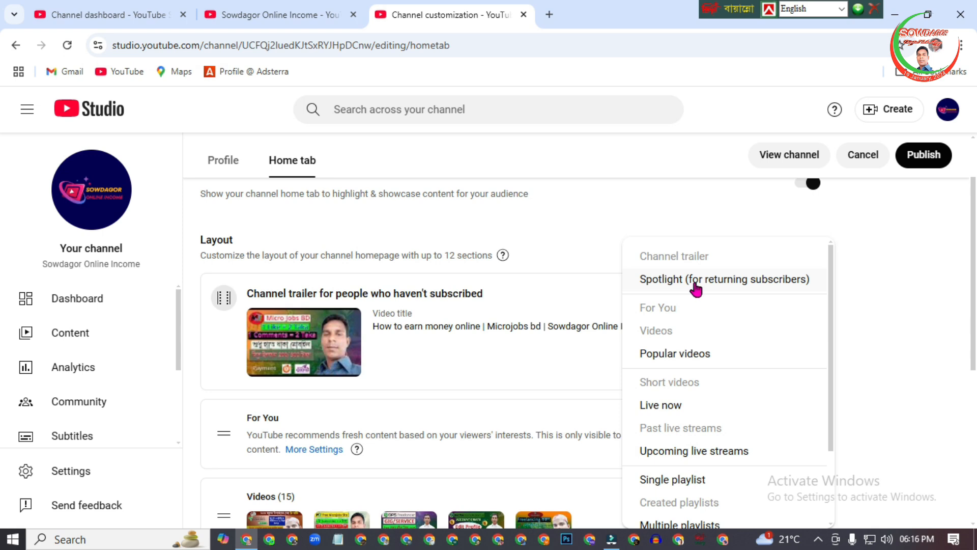
left_click(665, 283)
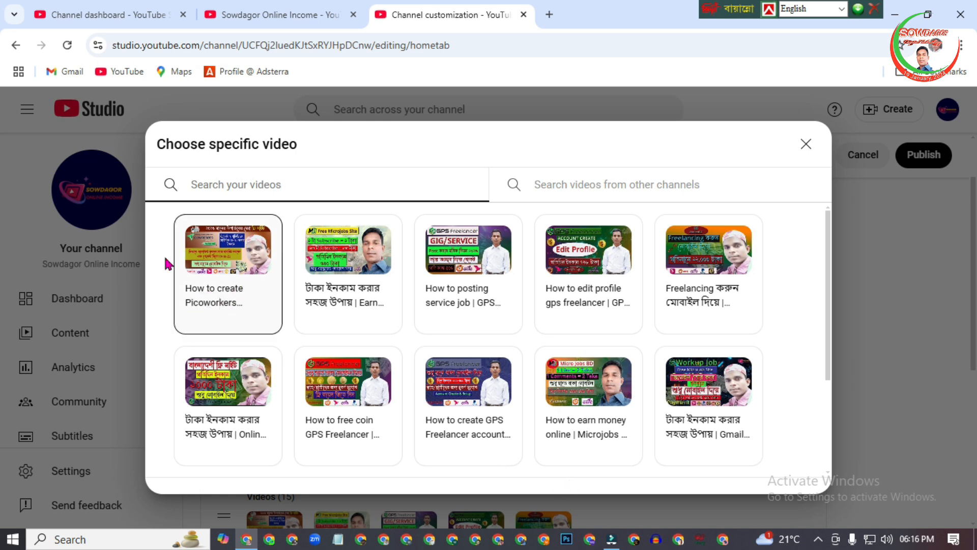
left_click(257, 269)
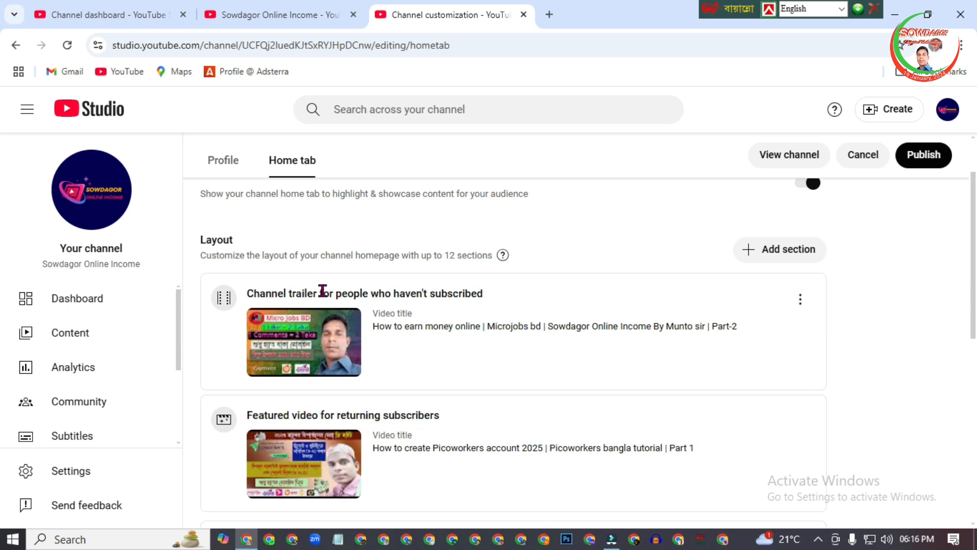
Look through the section types that can be added to the channel's home layout.
scroll(3, 285, "down", 1)
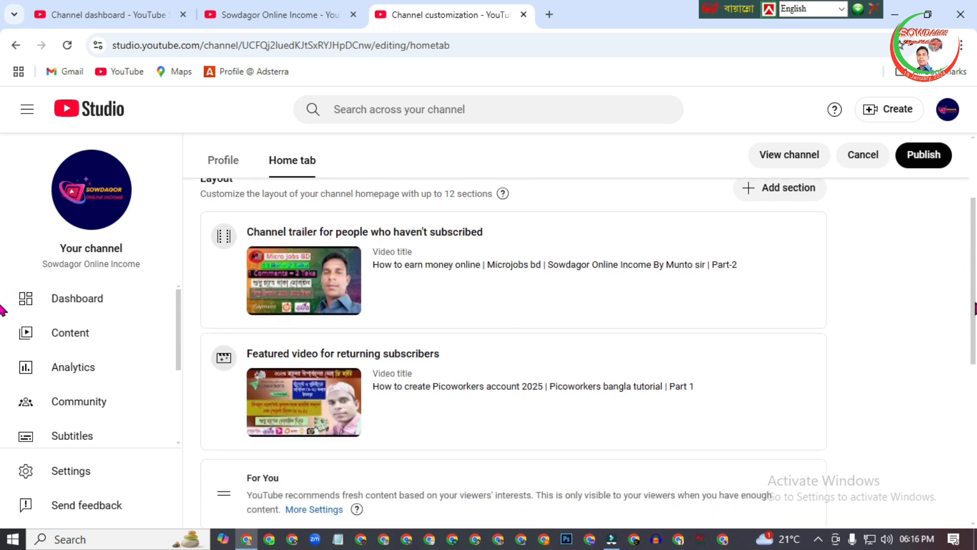
scroll(4, 284, "up", 1)
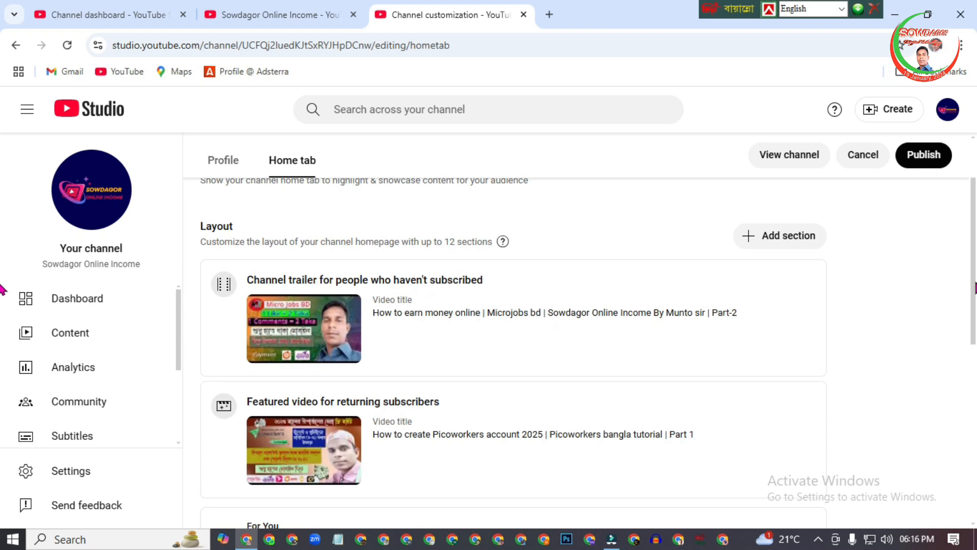
left_click(790, 239)
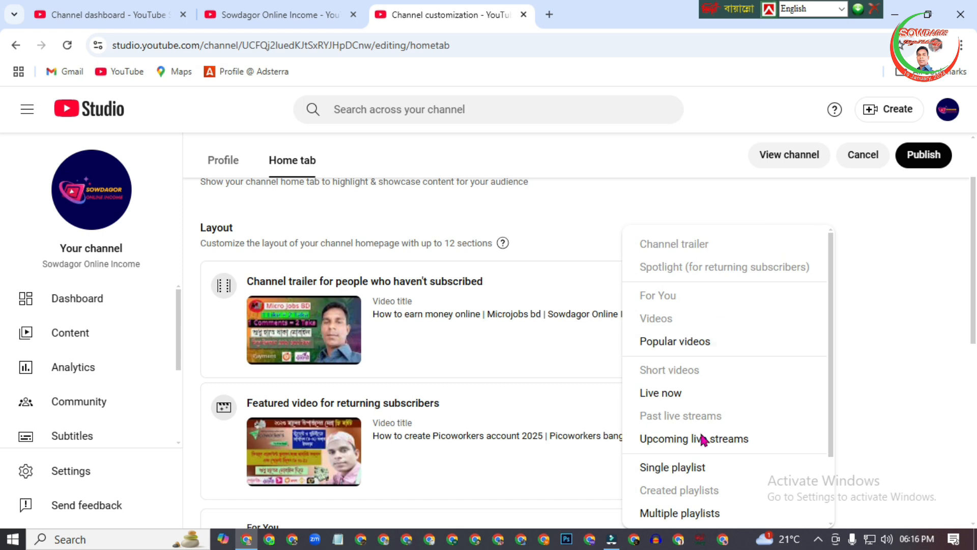
mouse_move(831, 270)
left_mouse_down()
mouse_move(832, 352)
mouse_move(843, 265)
left_mouse_up()
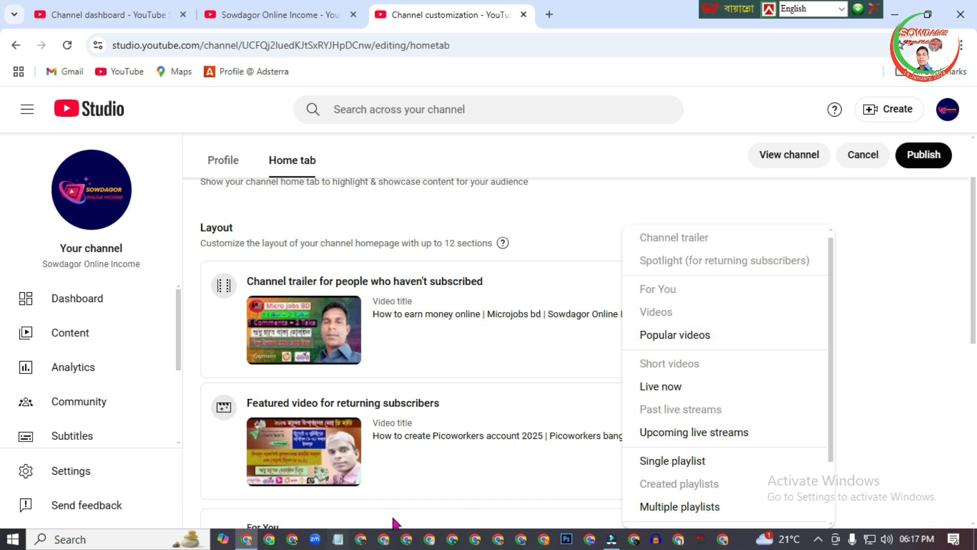
left_click_drag(832, 298, 839, 371)
left_click(976, 375)
Remove the For You section from the channel's home layout.
left_click_drag(976, 373, 976, 412)
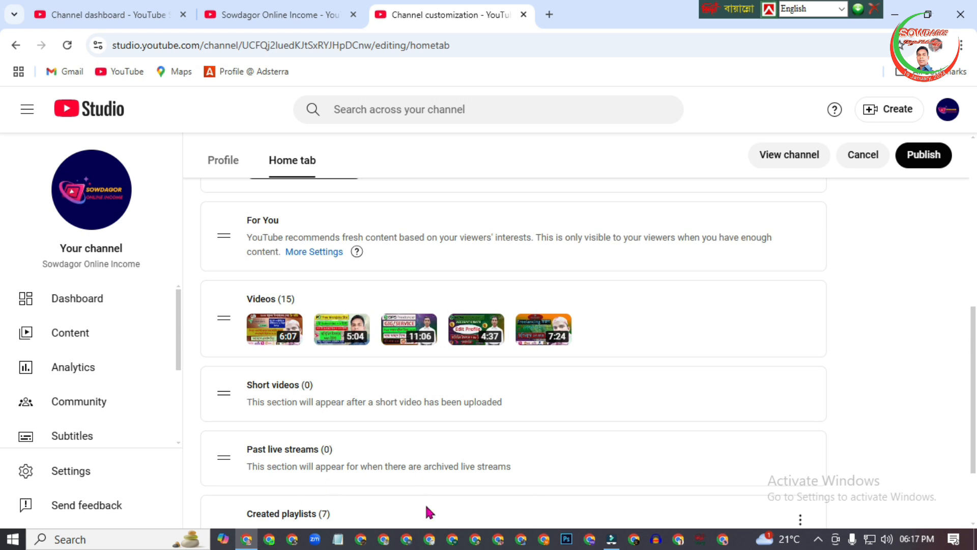
left_click(800, 227)
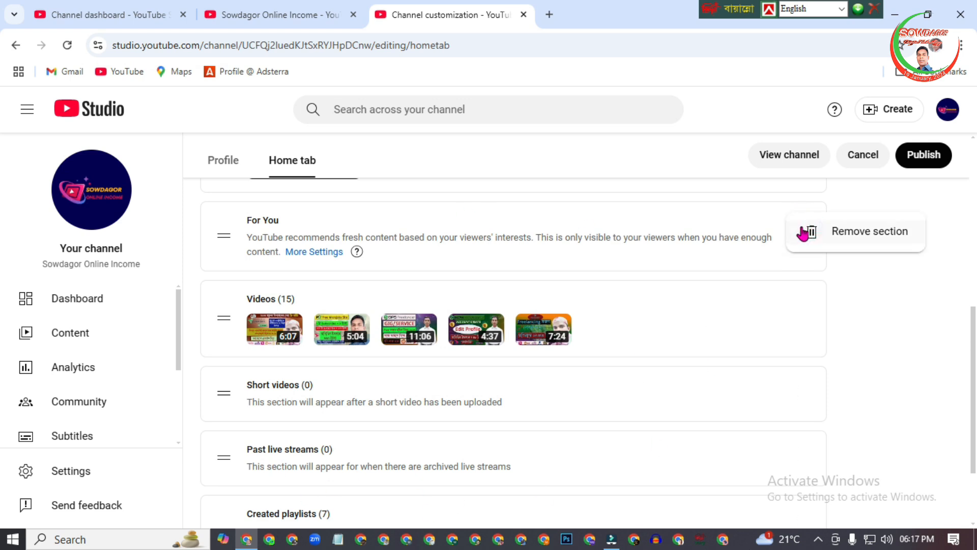
left_click(816, 236)
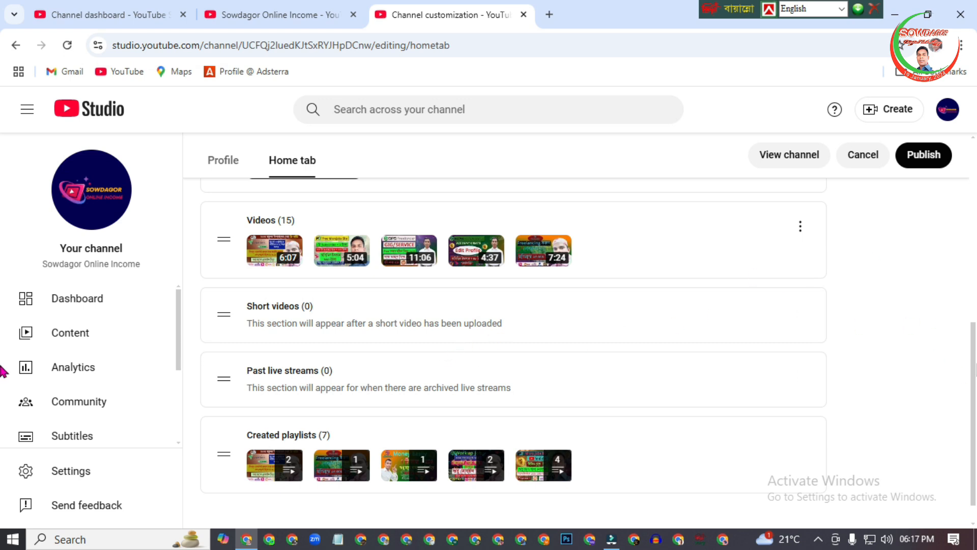
Check which section types are still available to add to the home tab layout.
scroll(509, 331, "up", 6)
left_click(775, 264)
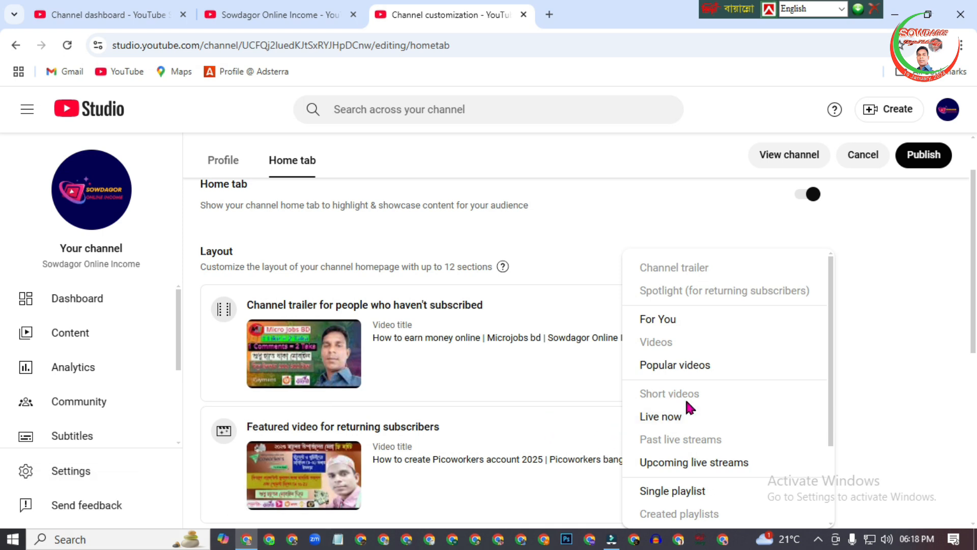
left_click(929, 278)
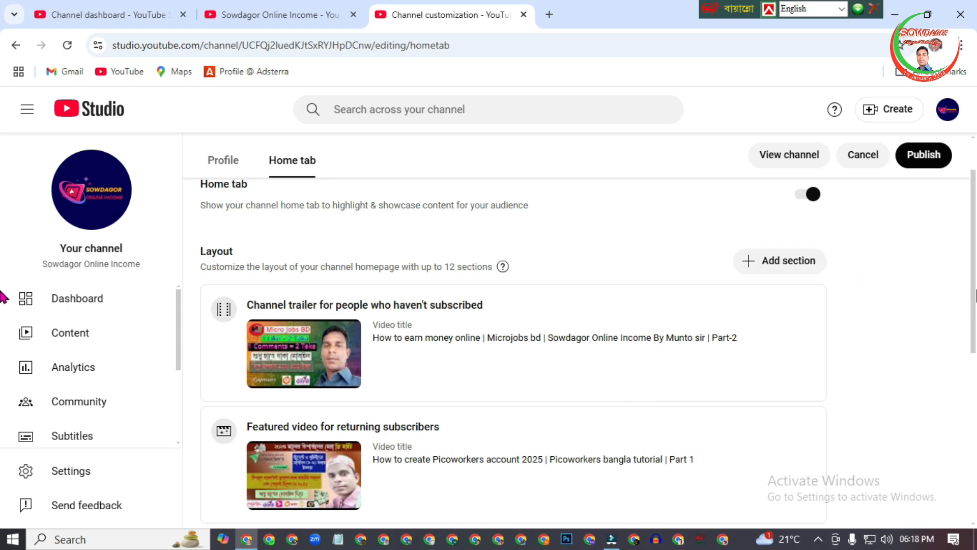
Remove the Short videos section from the channel's home tab layout.
scroll(510, 356, "down", 5)
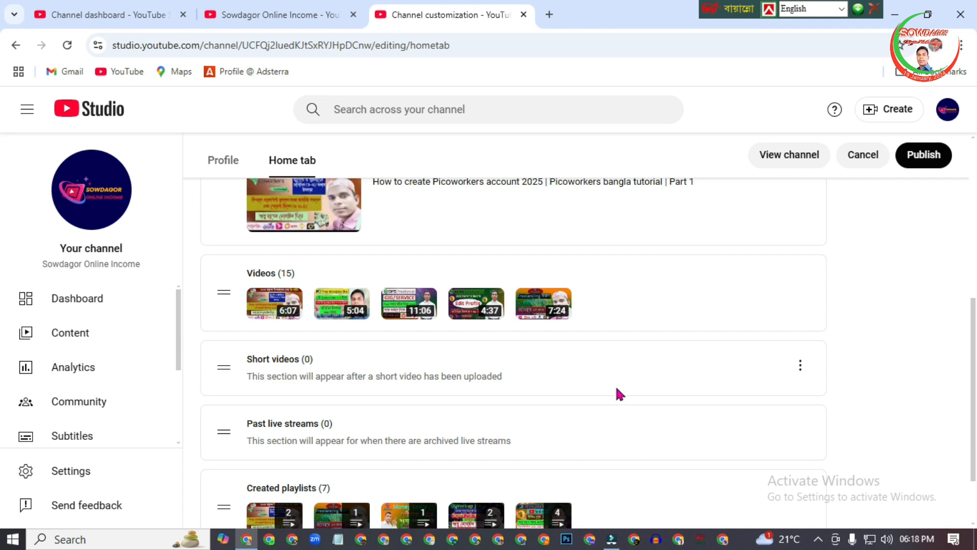
left_click(800, 365)
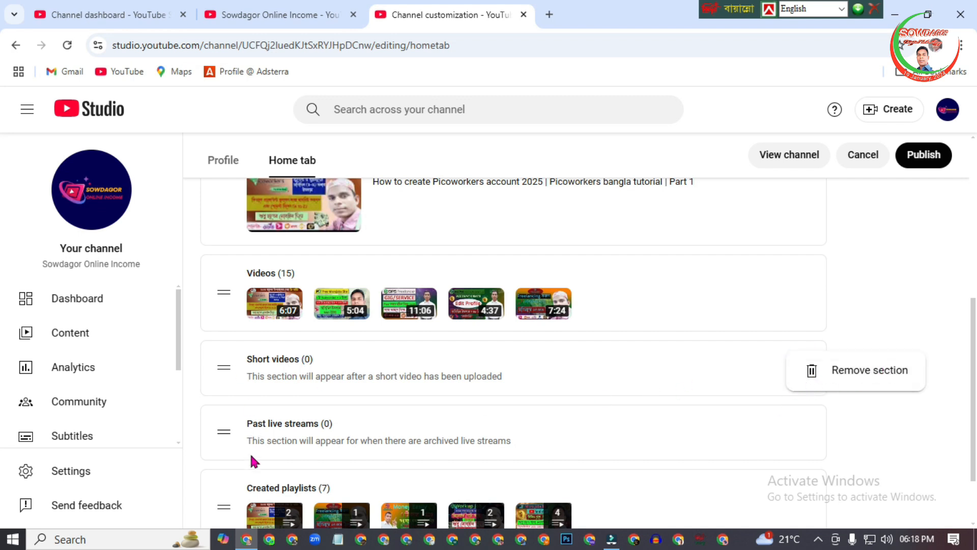
left_click(813, 369)
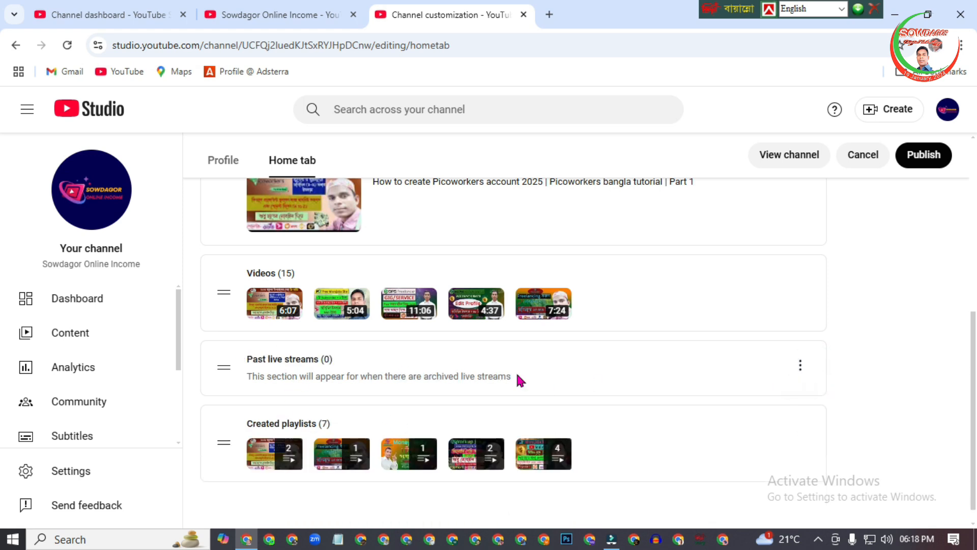
Add a Short videos section back to the channel's home tab layout.
scroll(5, 387, "up", 5)
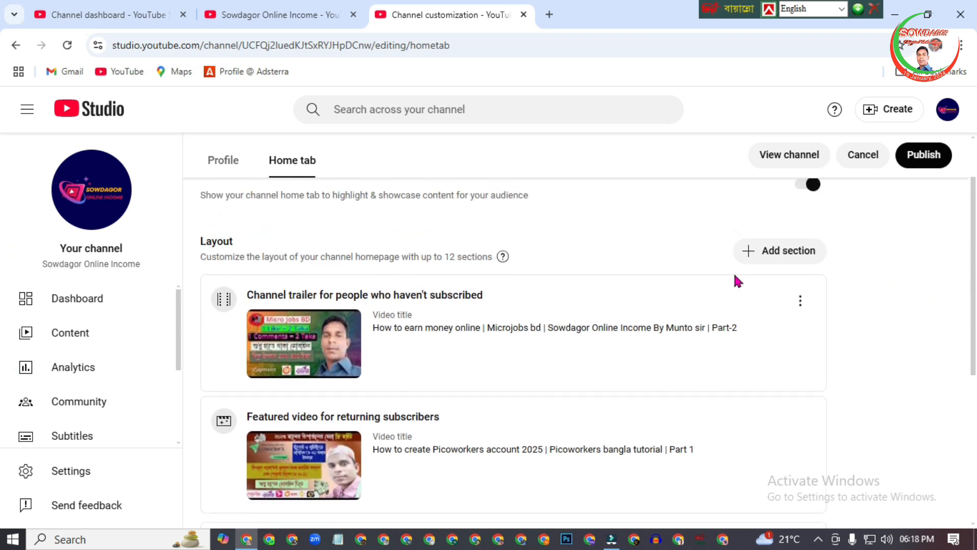
left_click(782, 255)
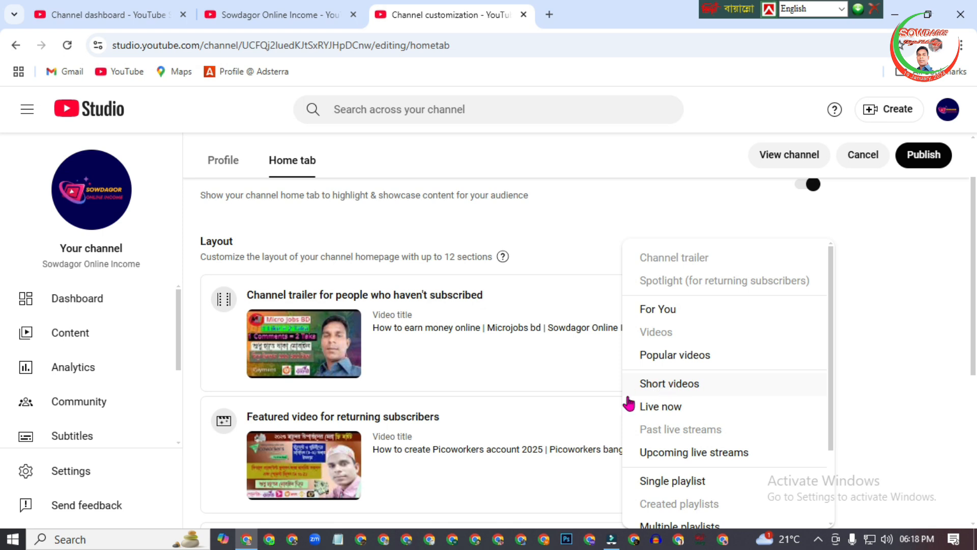
left_click(680, 385)
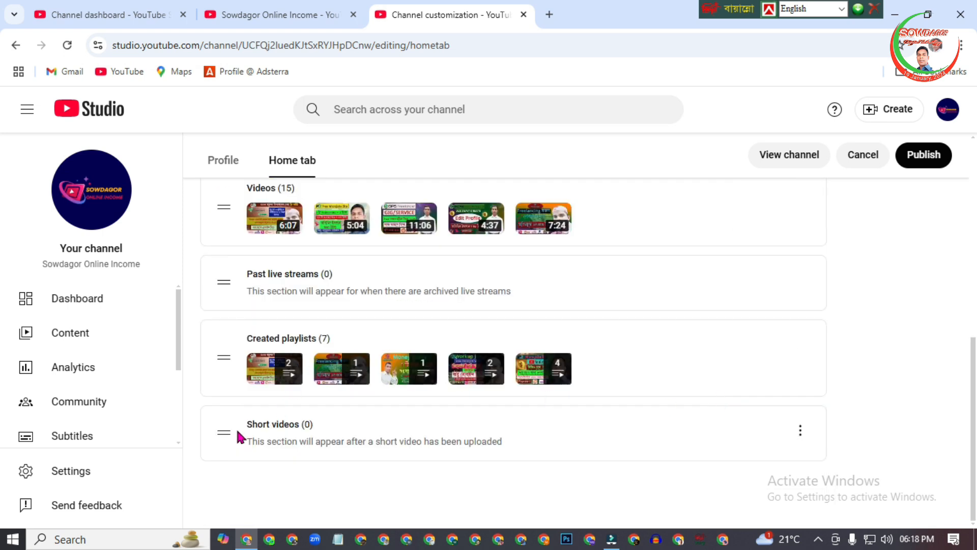